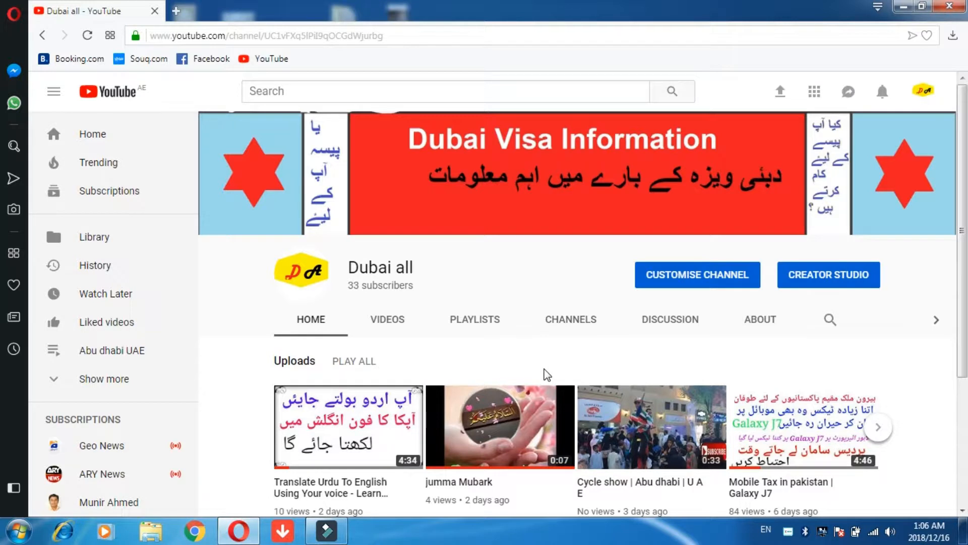
Step: Look through the Dubai all channel's uploaded videos, from the newest to the oldest
click(389, 329)
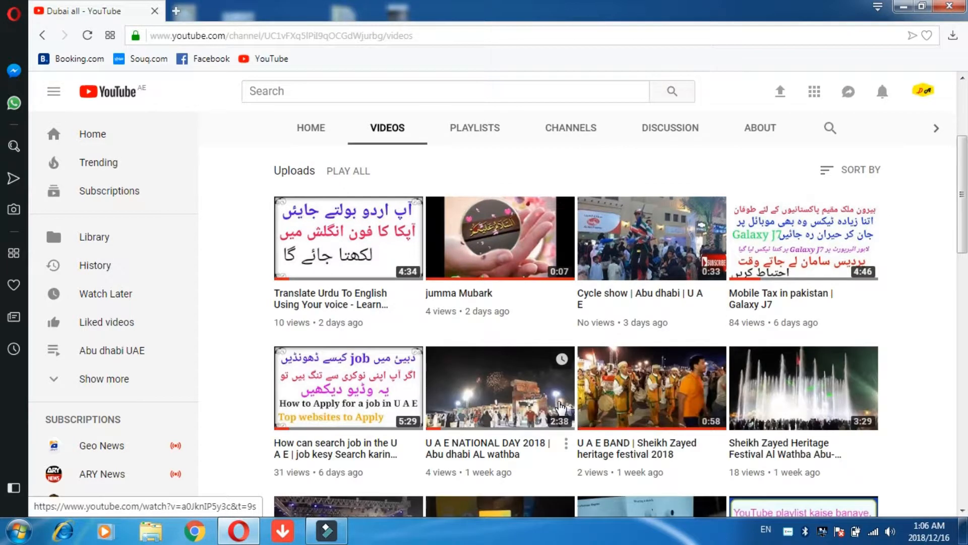
scroll(559, 405, down, 10)
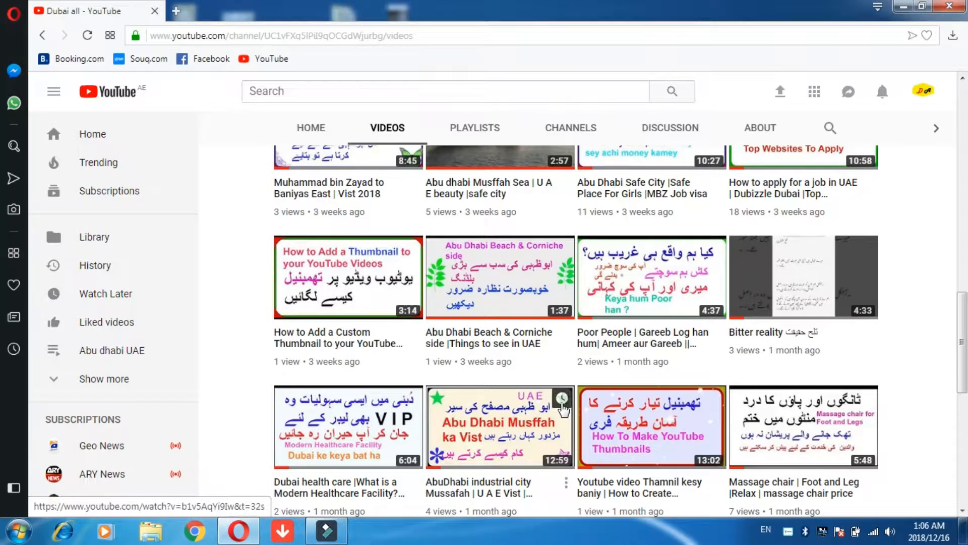
scroll(564, 409, up, 3)
scroll(564, 409, up, 6)
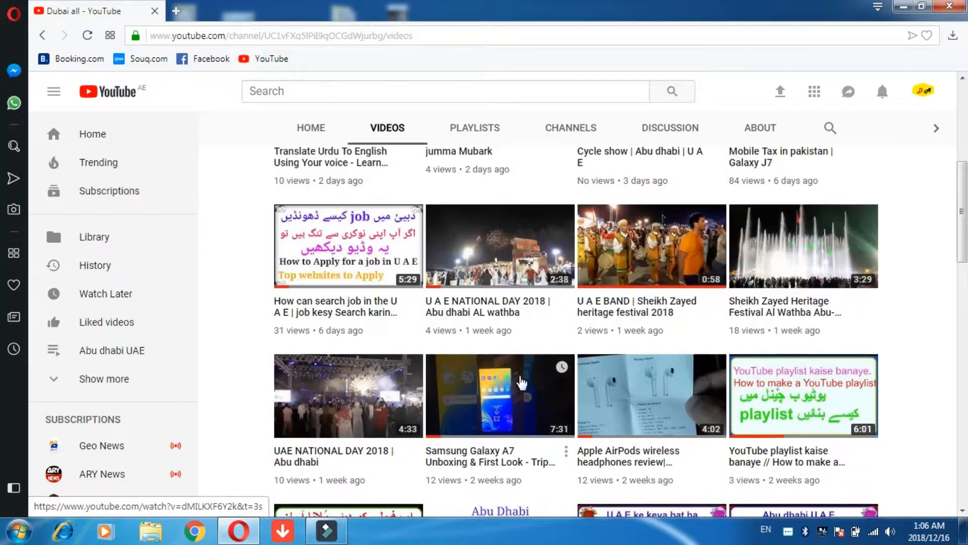
scroll(565, 308, up, 5)
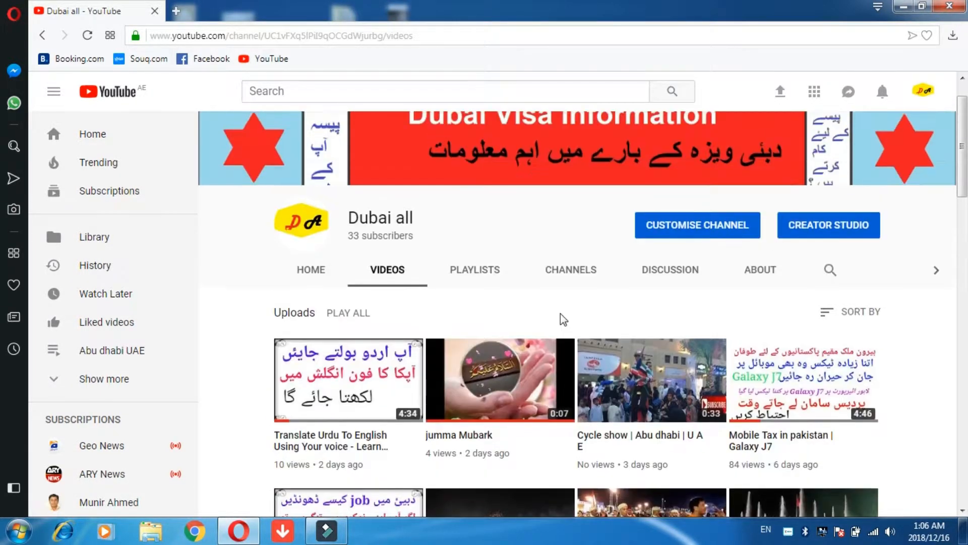
scroll(559, 311, down, 5)
scroll(559, 310, down, 5)
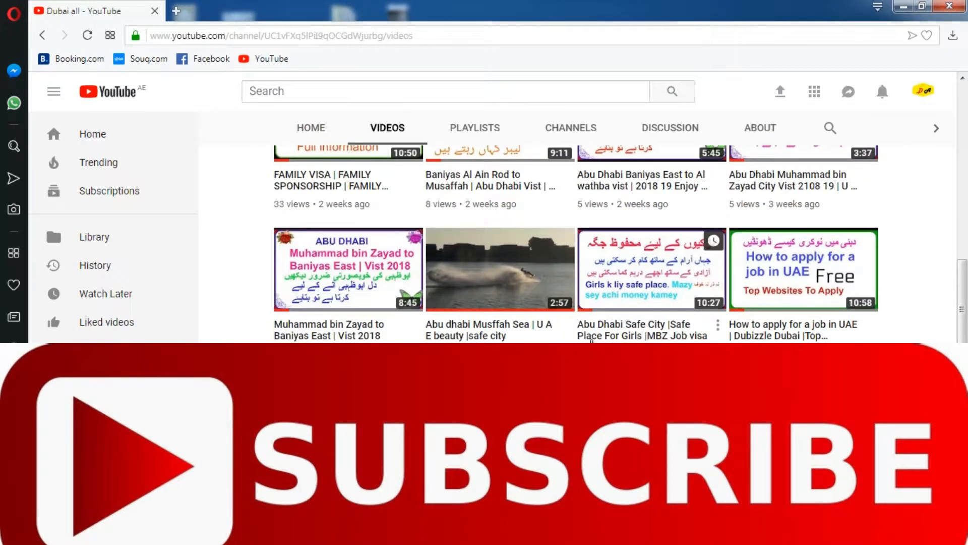
scroll(581, 342, down, 8)
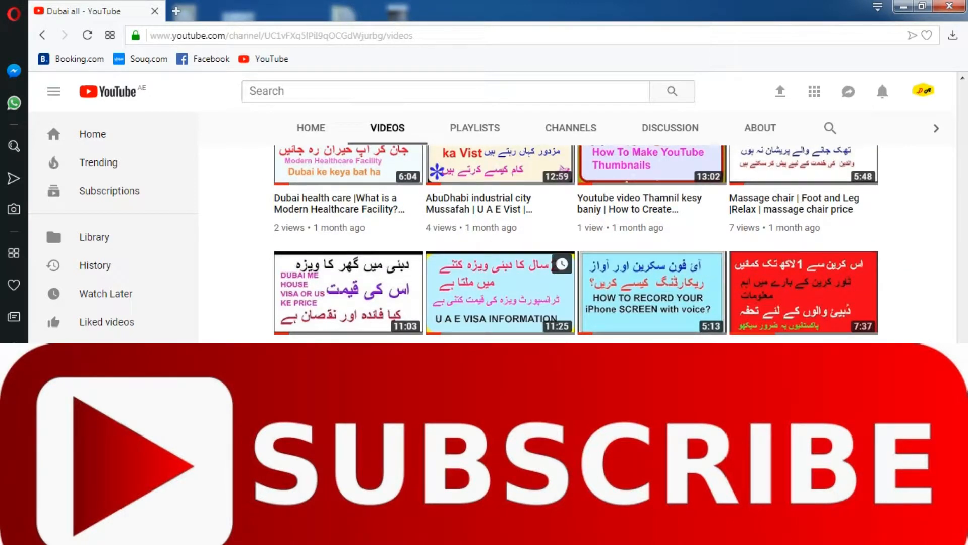
scroll(536, 450, down, 4)
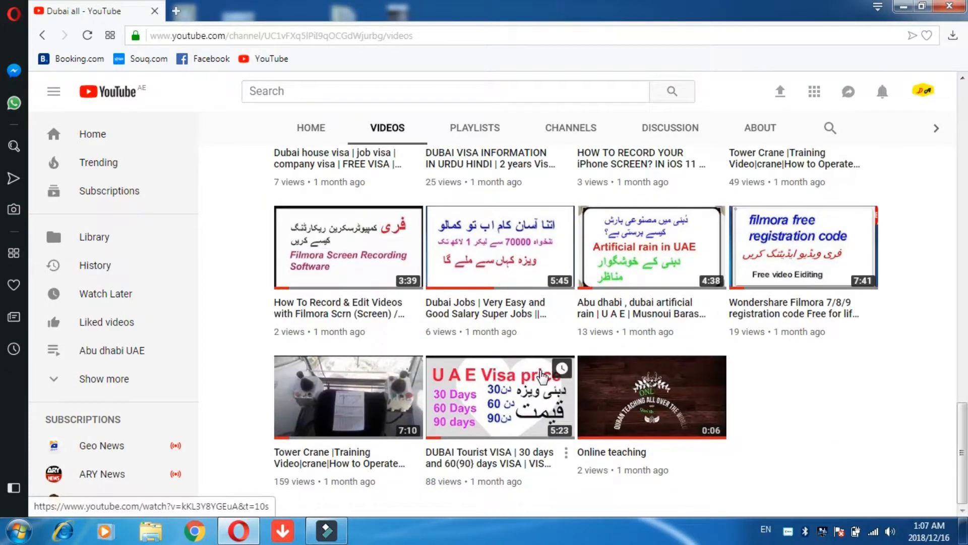
scroll(509, 429, up, 8)
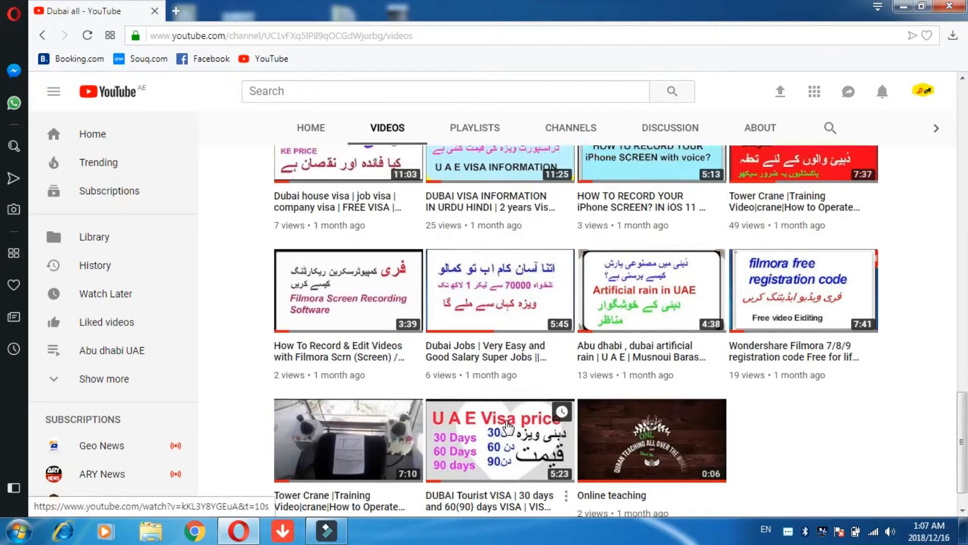
scroll(508, 427, up, 10)
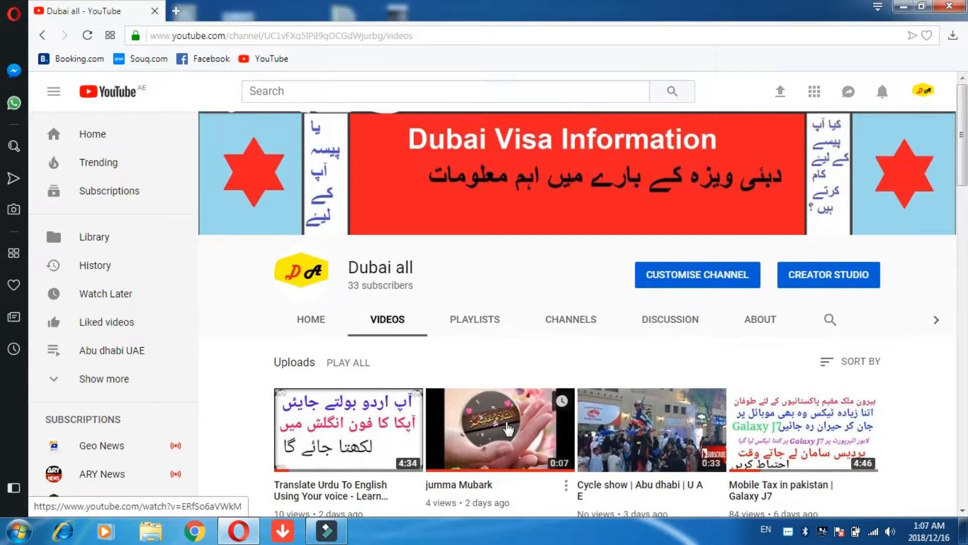
click(903, 6)
right_click(728, 171)
click(771, 214)
right_click(770, 219)
click(807, 257)
mouse_move(243, 540)
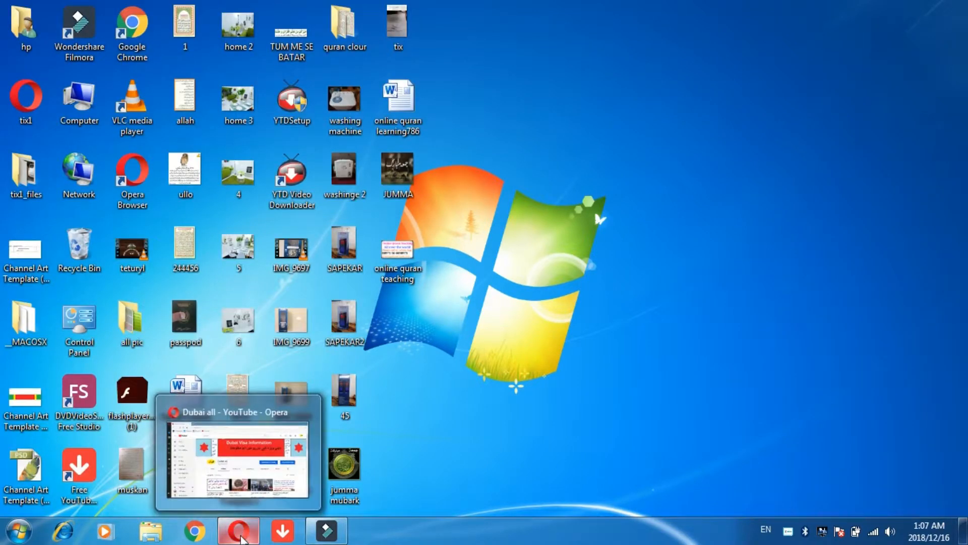
click(242, 539)
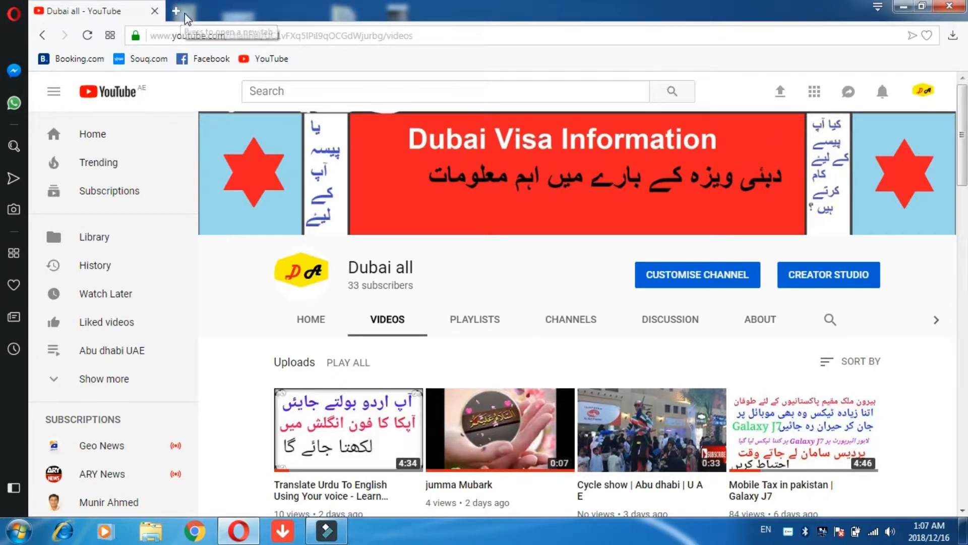
Step: Open WhatsApp in the browser's sidebar, review the QR code sign-in instructions and play the demonstration video, closing the panel when finished
click(13, 103)
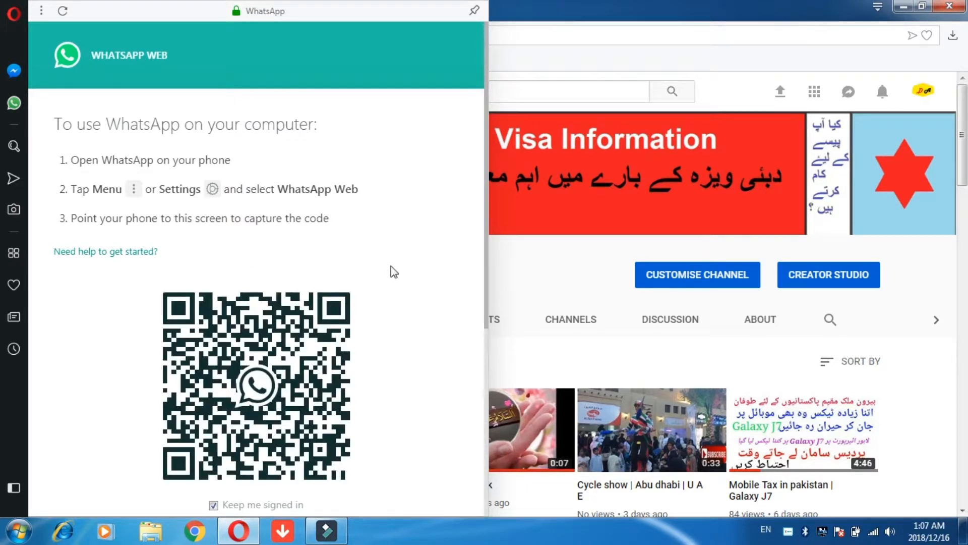
scroll(394, 275, down, 5)
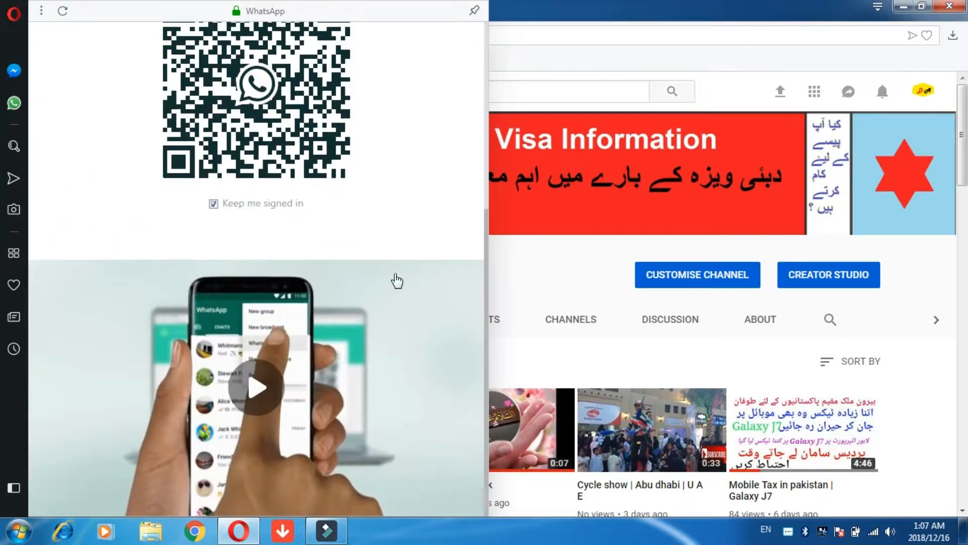
click(262, 396)
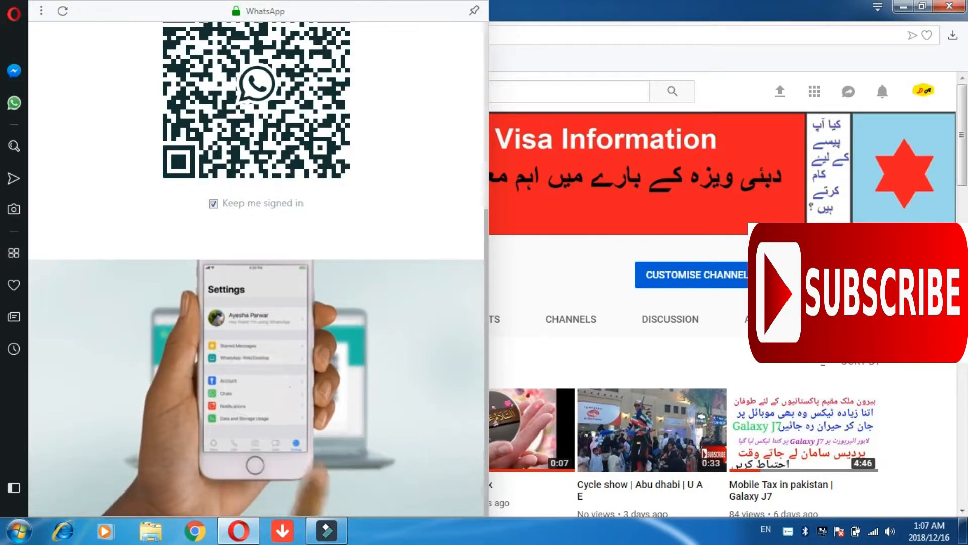
scroll(401, 321, up, 5)
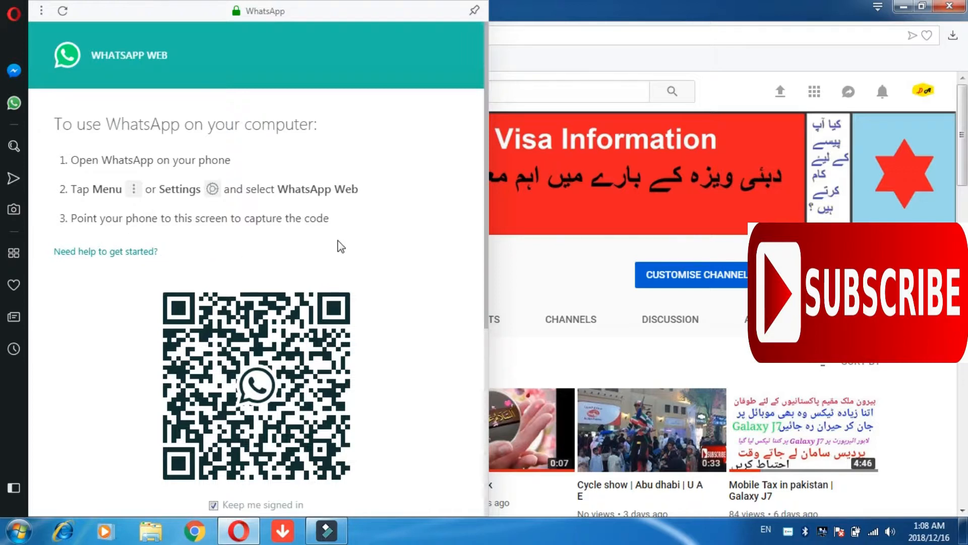
scroll(331, 287, down, 6)
scroll(328, 320, up, 5)
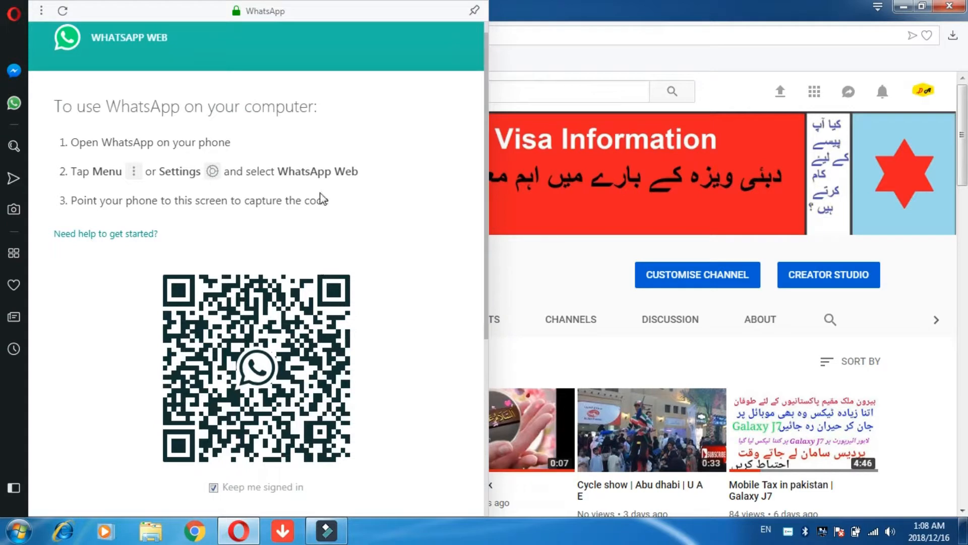
scroll(310, 341, down, 5)
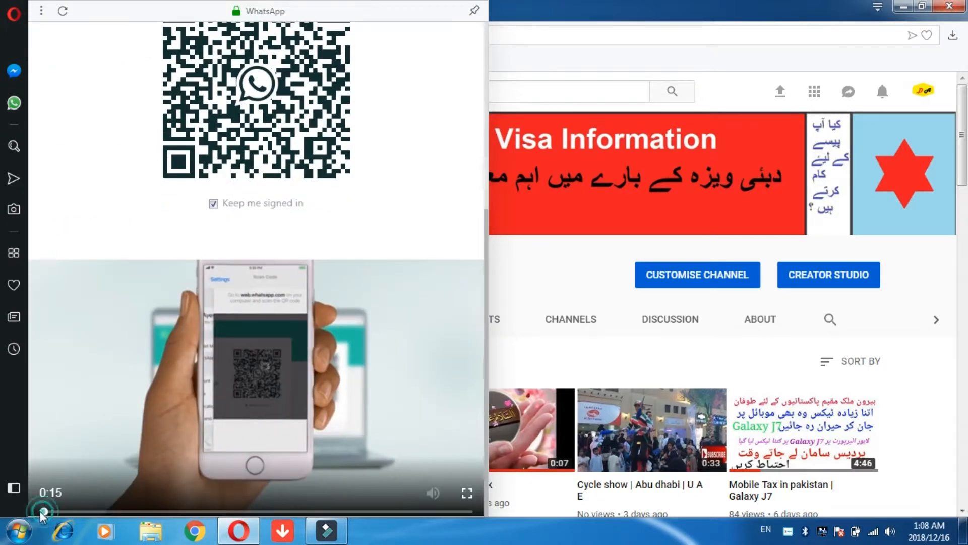
click(14, 489)
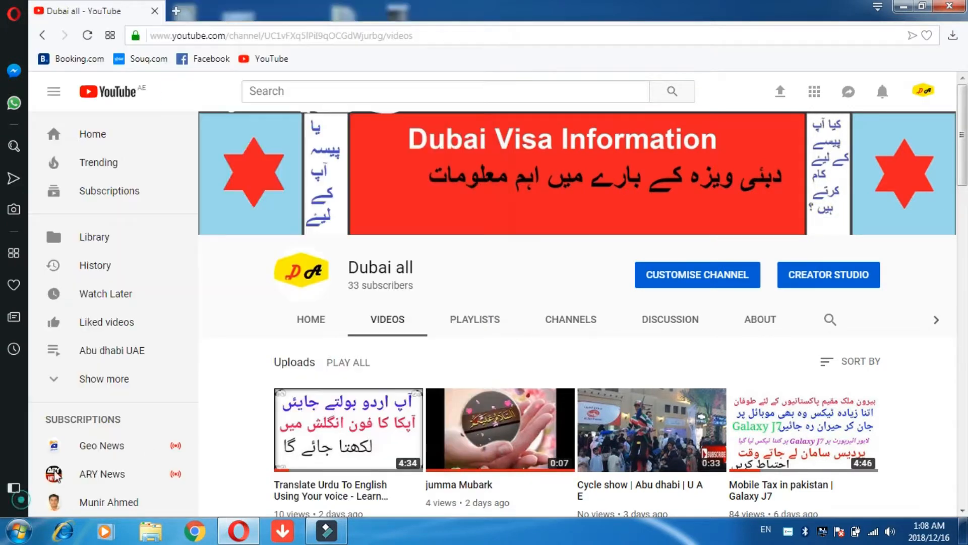
Step: Reopen WhatsApp in the browser's sidebar to load the linked account's chats
click(13, 103)
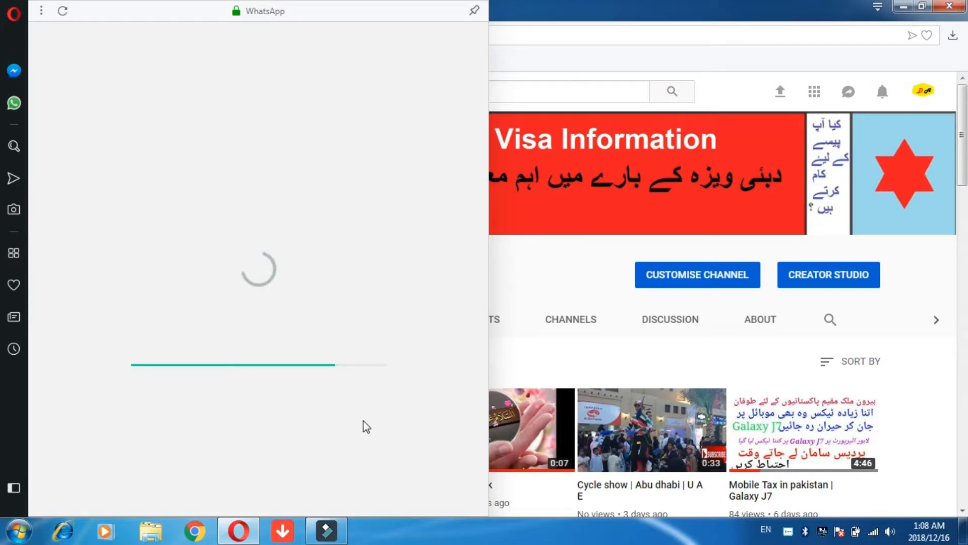
scroll(654, 350, down, 10)
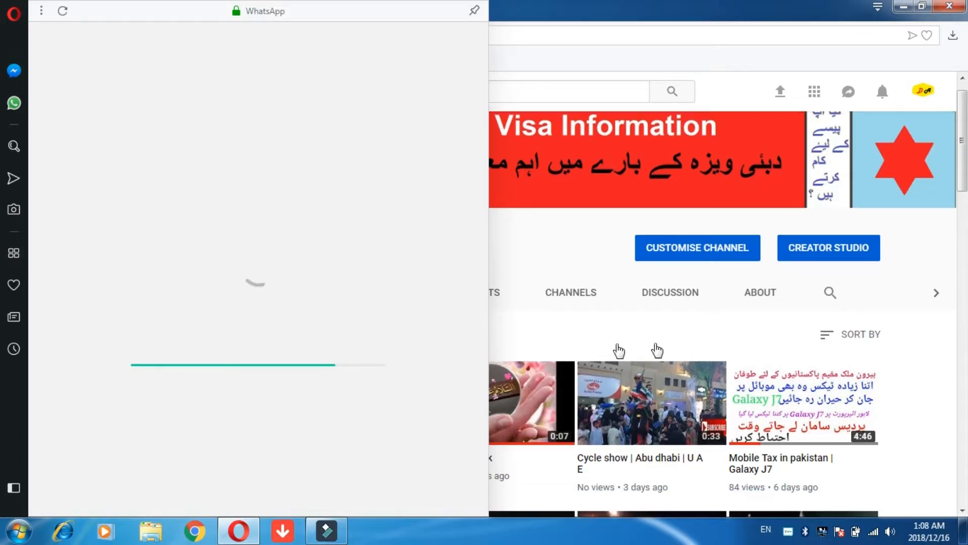
scroll(600, 449, up, 10)
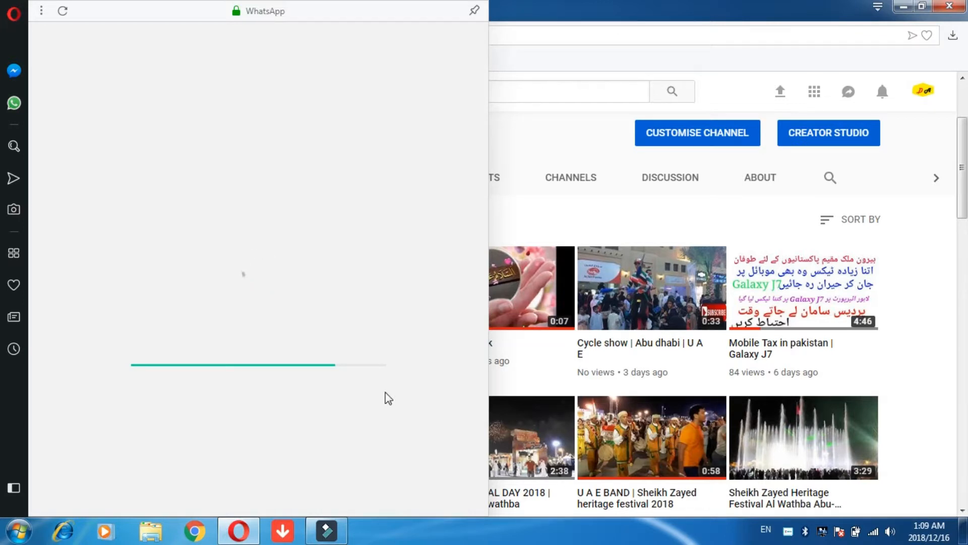
click(900, 5)
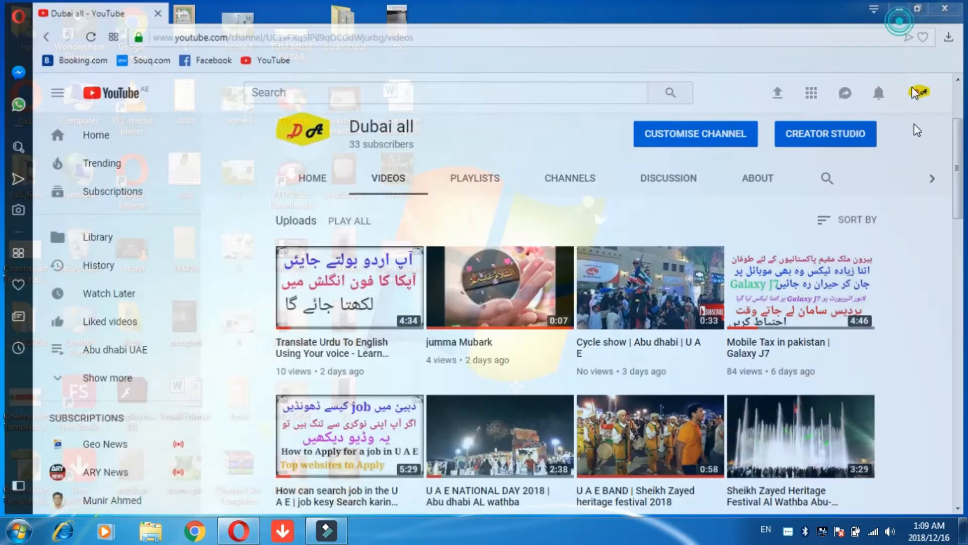
right_click(745, 102)
click(783, 143)
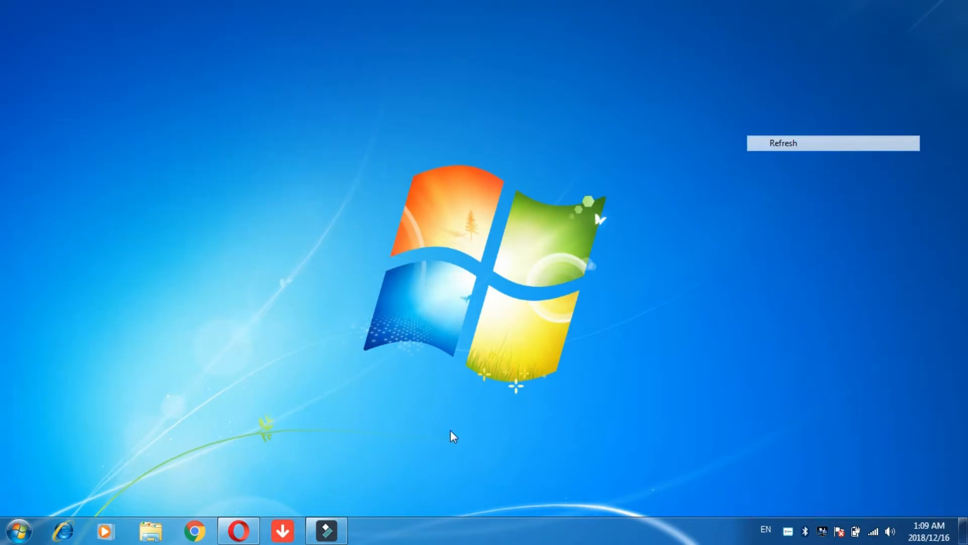
Step: Bring the browser with WhatsApp back up and open the HOME chat
click(239, 531)
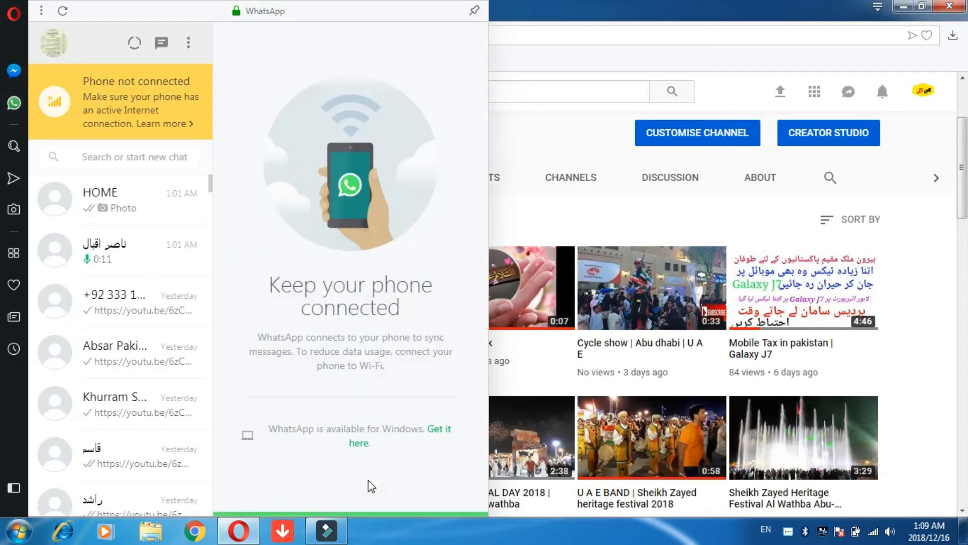
click(145, 208)
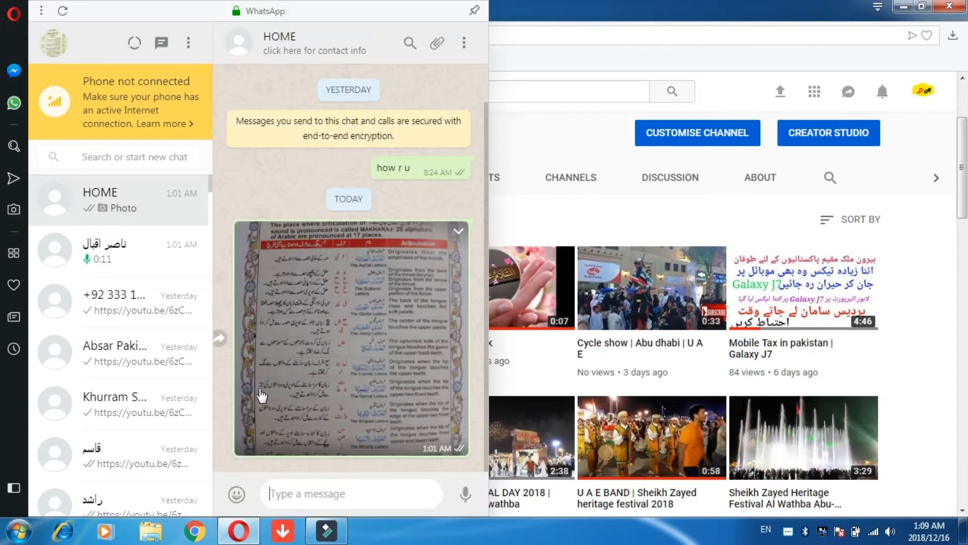
Step: Examine the chat's options, WhatsApp's main options and the Settings page, returning to the chat list
click(468, 48)
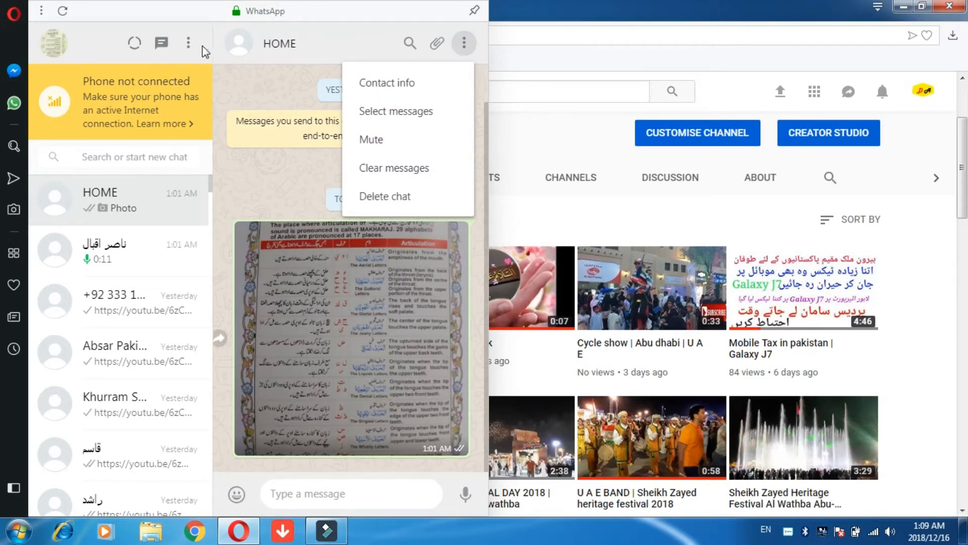
click(187, 43)
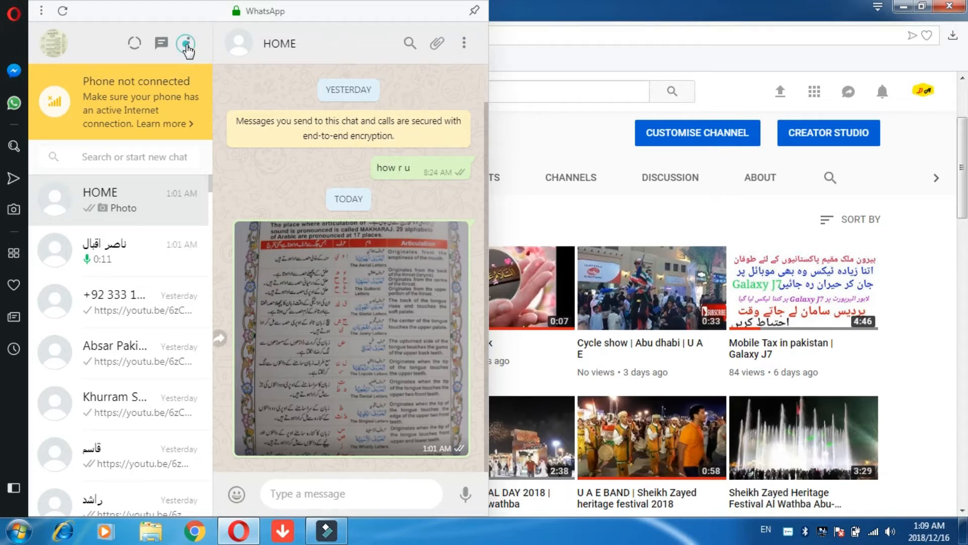
click(187, 43)
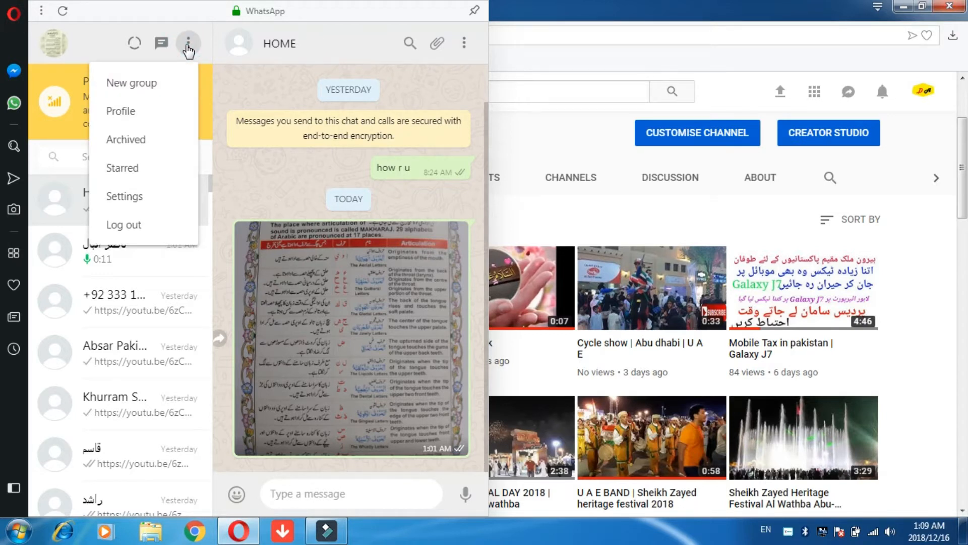
click(142, 201)
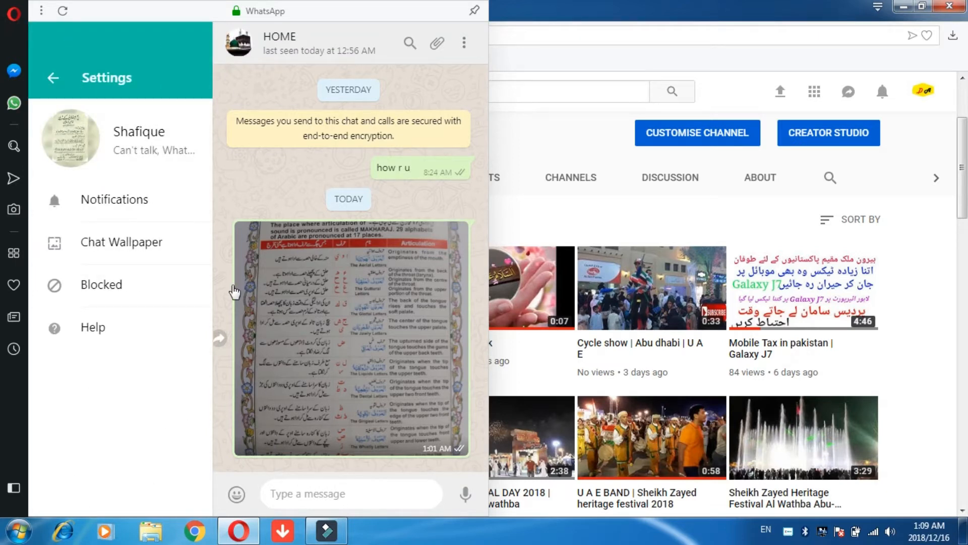
click(51, 82)
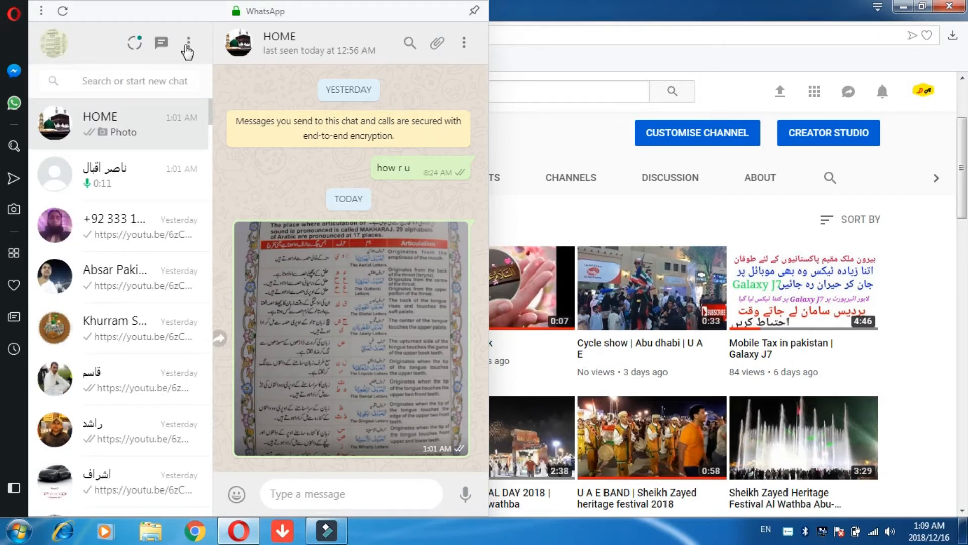
click(187, 44)
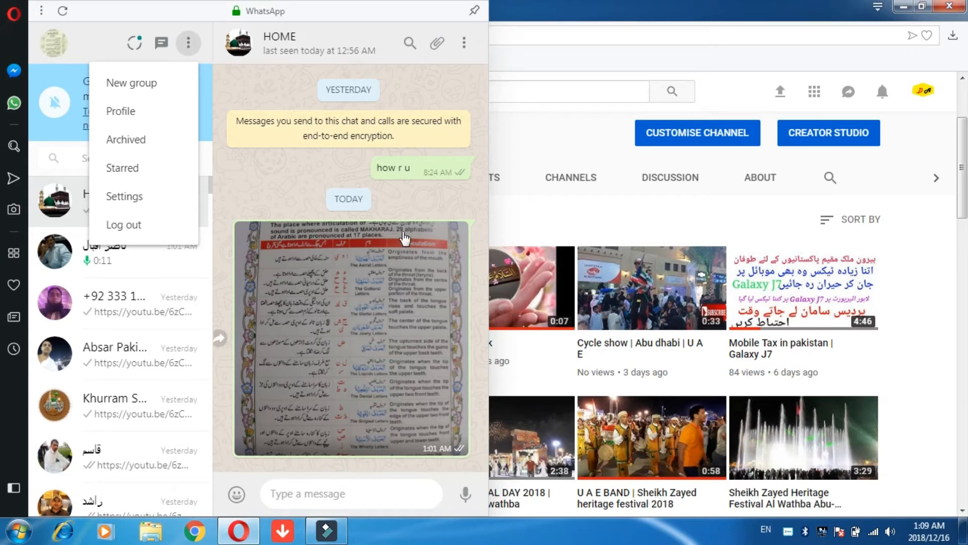
Step: Send the message "hi" in the HOME chat
click(344, 499)
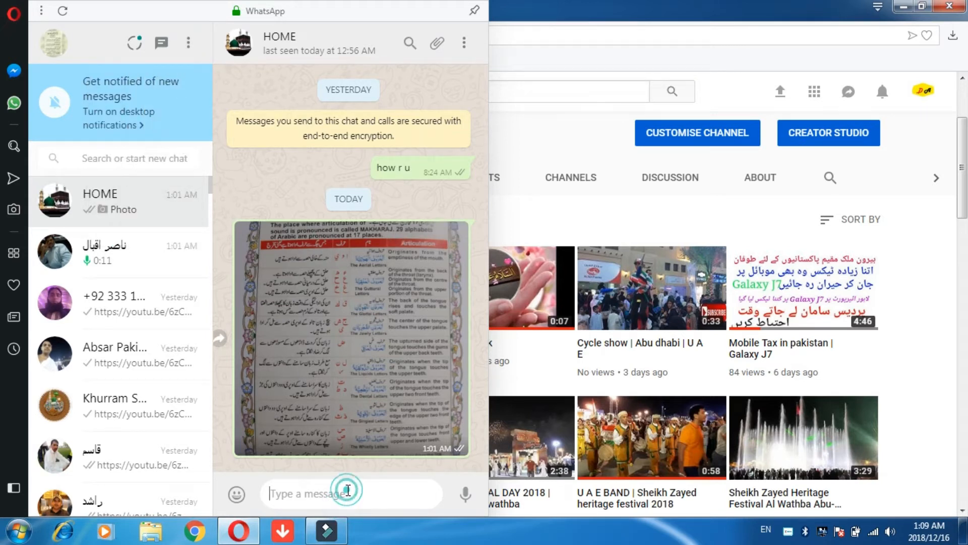
text(hi)
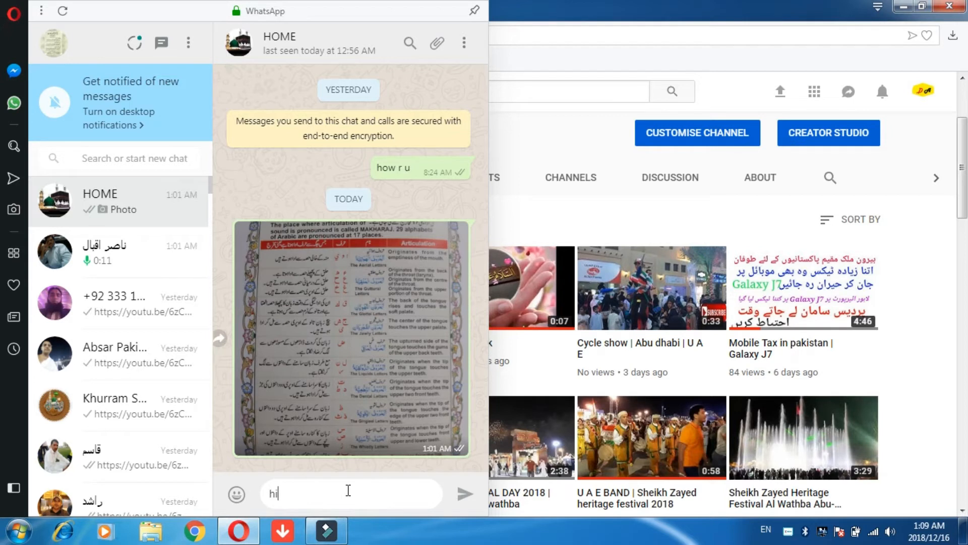
key(Return)
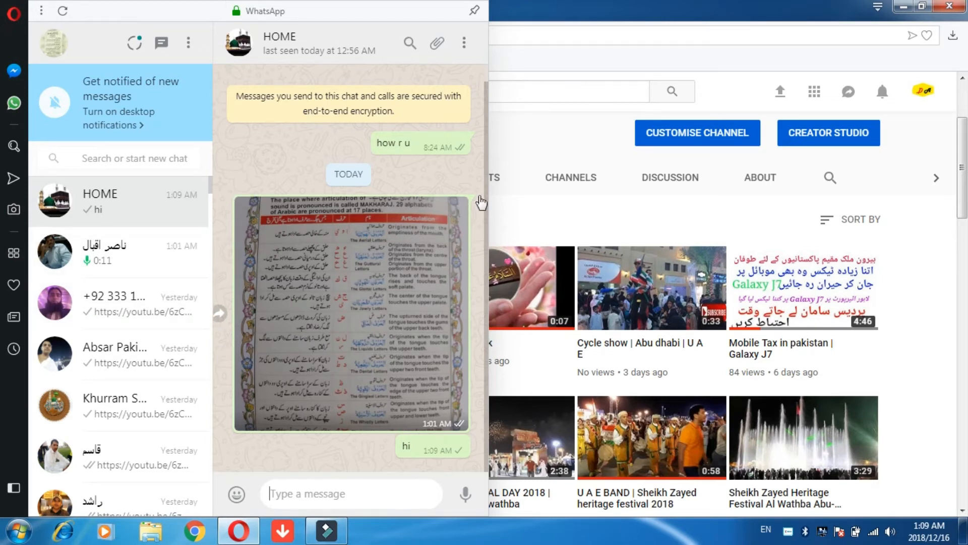
Step: Close the WhatsApp panel and browse the channel's uploaded videos again
click(547, 132)
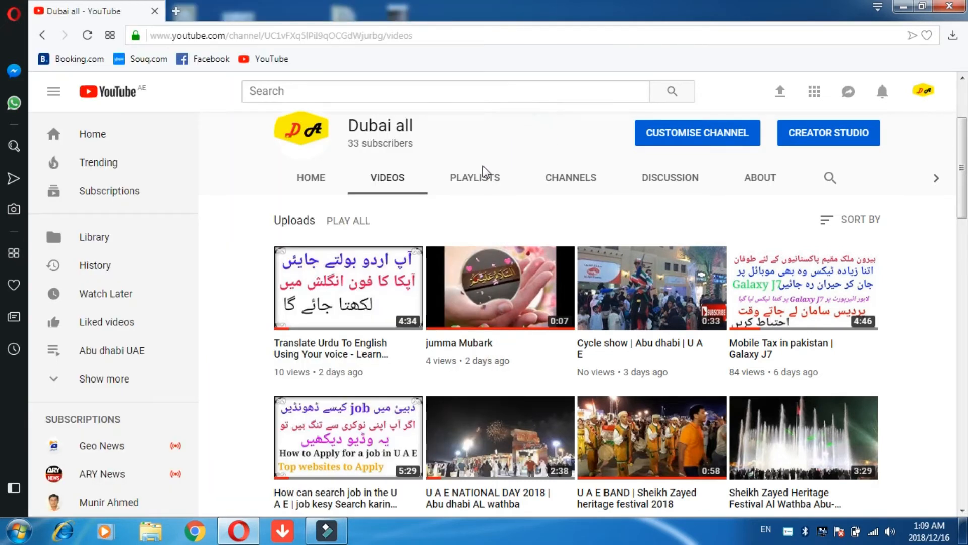
scroll(471, 410, down, 8)
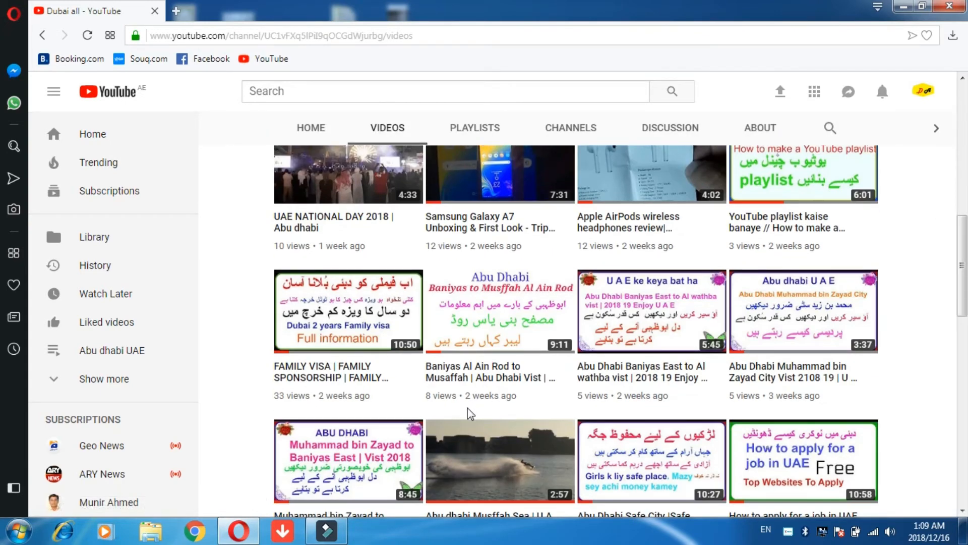
scroll(470, 411, down, 10)
scroll(466, 421, down, 6)
scroll(578, 242, down, 3)
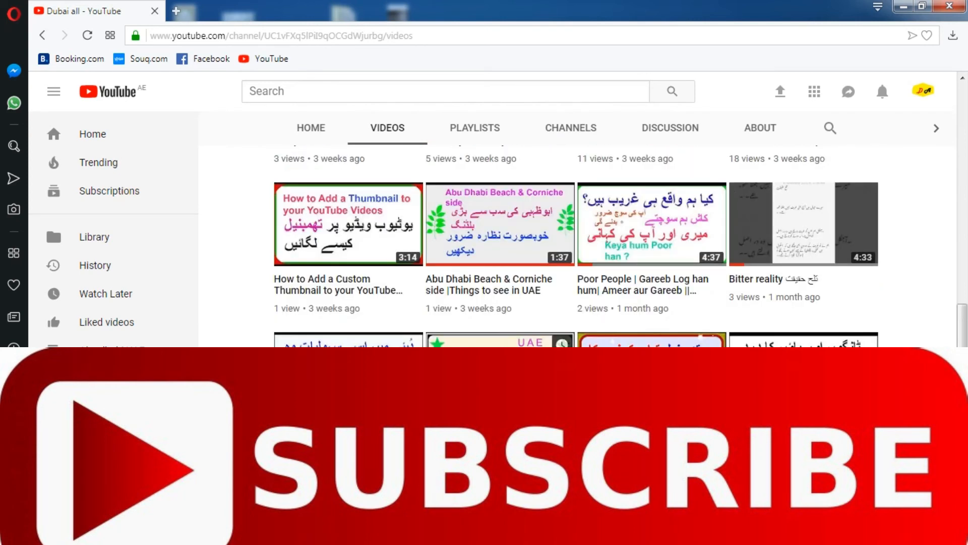
scroll(593, 214, up, 10)
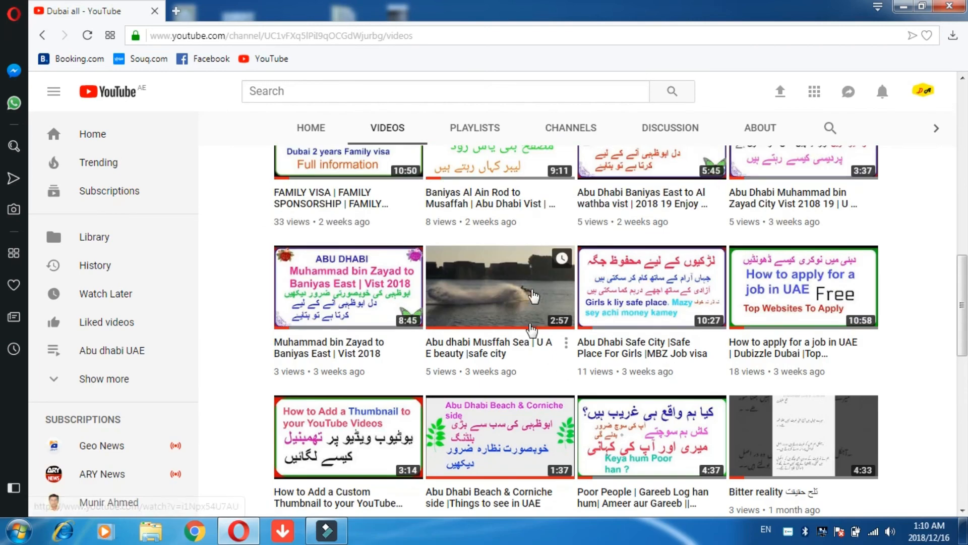